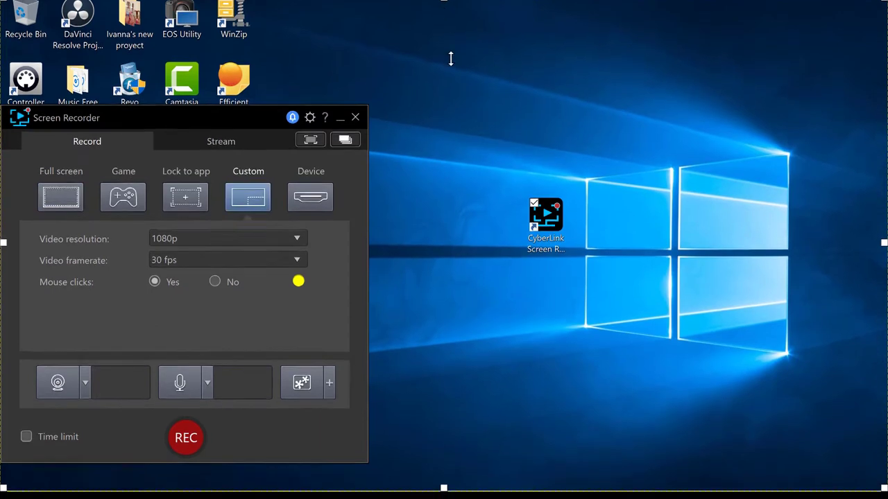
# Resize the custom capture region to about 2840 by 1587 pixels by lowering its top edge, repositioning it, and pulling in its outer side.
pyautogui.moveTo(451, 125); pyautogui.dragTo(452, 125)
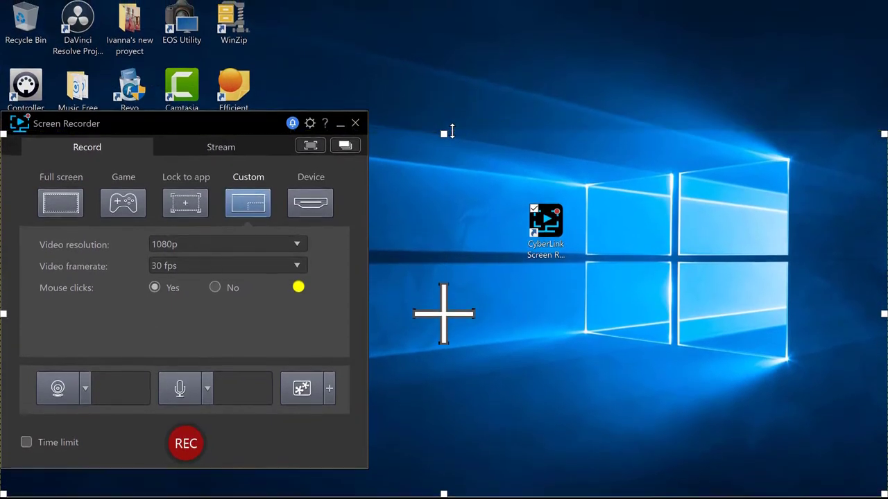
pyautogui.moveTo(442, 229); pyautogui.dragTo(457, 257)
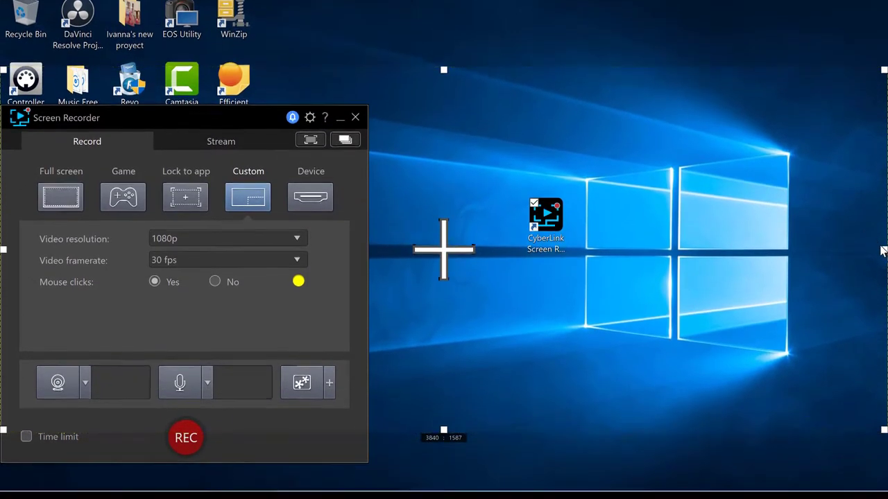
pyautogui.moveTo(796, 243); pyautogui.dragTo(652, 286)
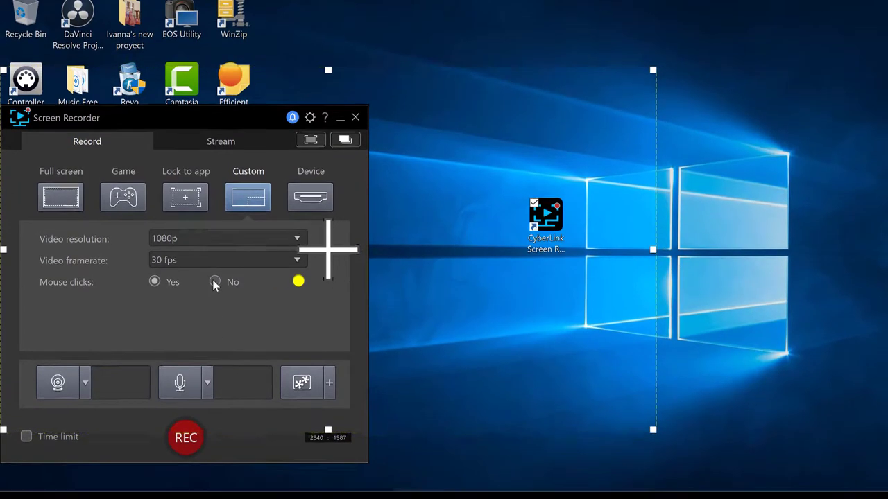
# Switch the video resolution to 720p and back to 1080p.
pyautogui.click(176, 240)
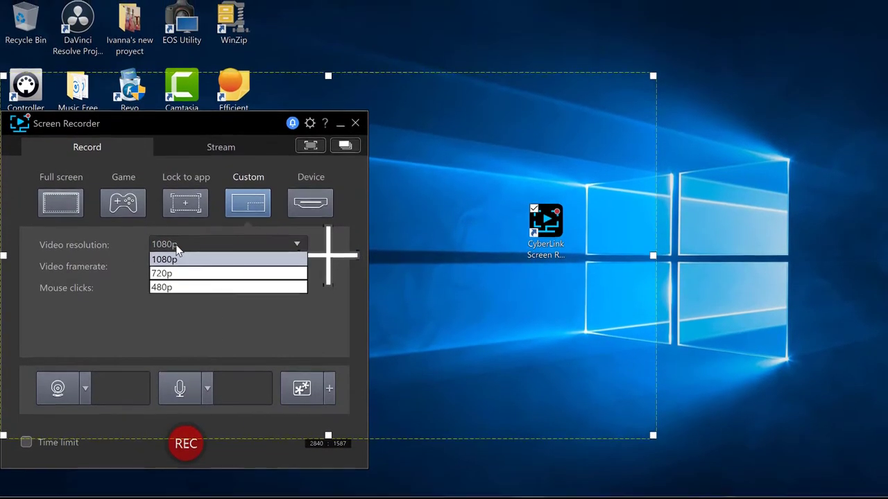
pyautogui.click(179, 274)
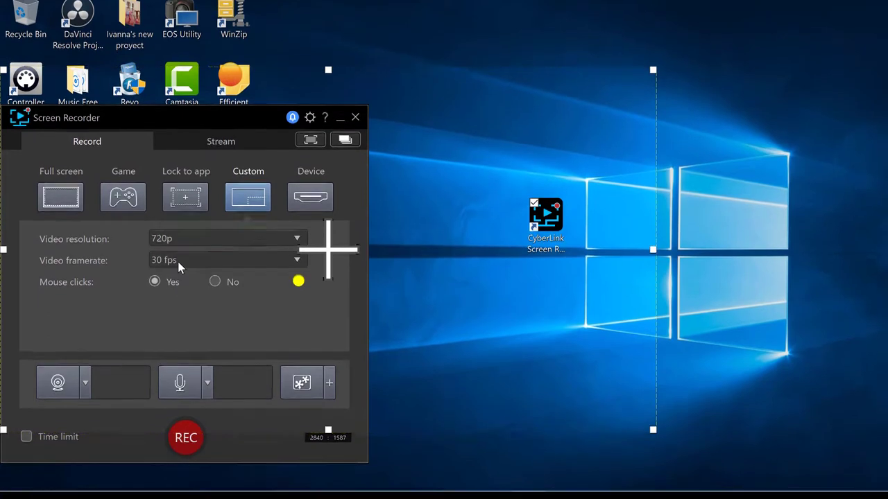
pyautogui.click(201, 239)
pyautogui.click(199, 251)
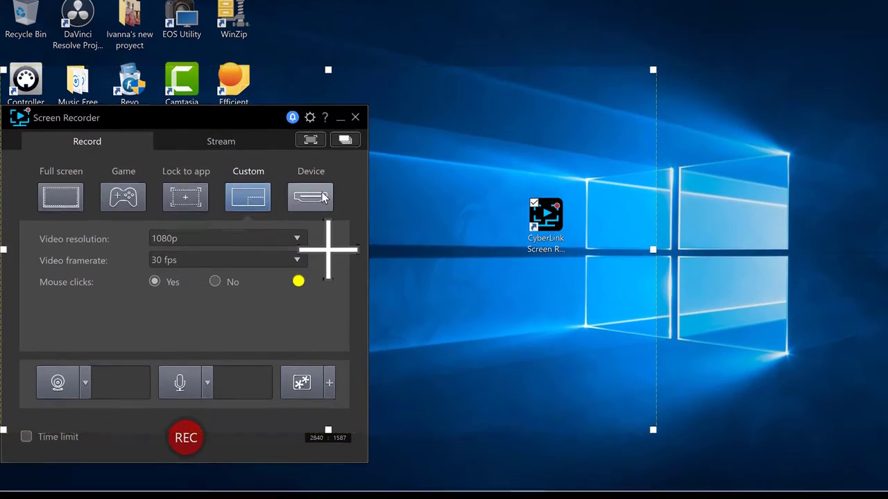
# Examine the YouTube streaming settings and the media library, and return to the recording settings.
pyautogui.click(189, 139)
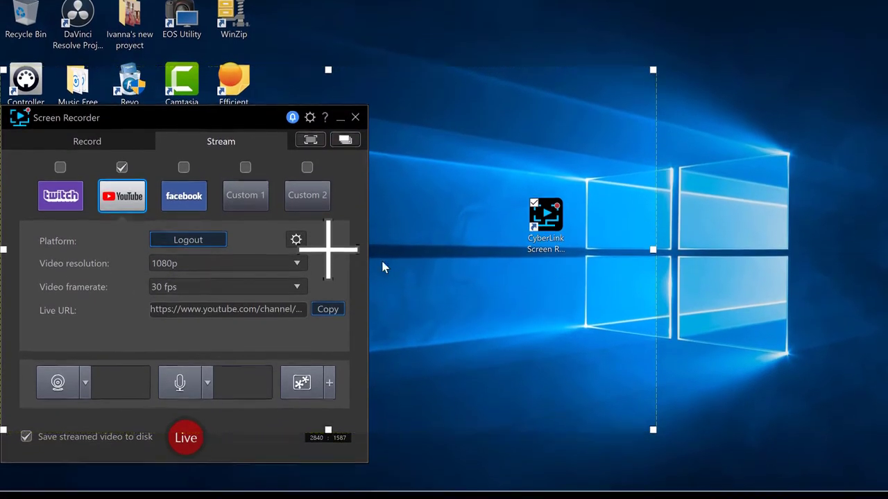
pyautogui.click(347, 149)
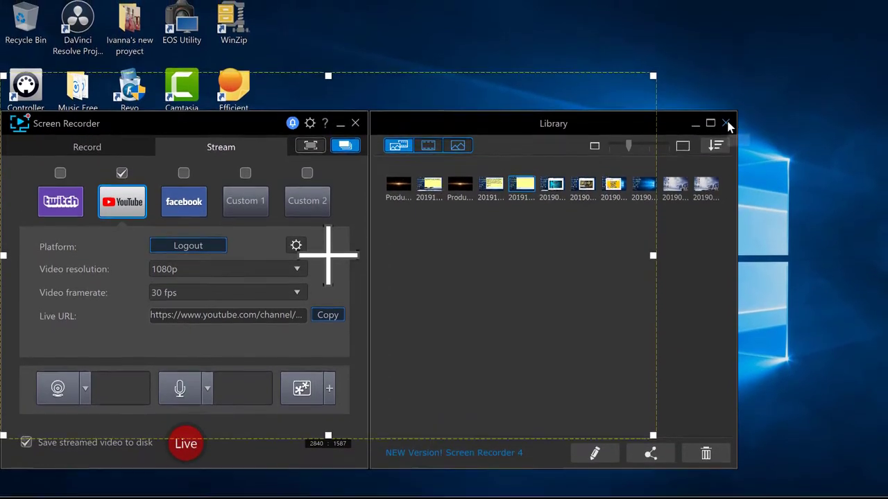
pyautogui.click(725, 116)
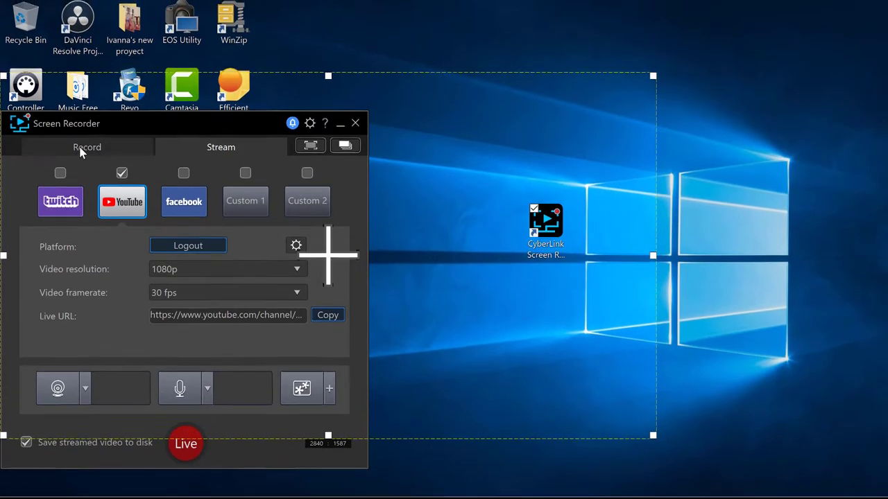
pyautogui.click(81, 145)
# Shrink the custom capture region to about 1781 by 1310 pixels and move the recorder window clear of it.
pyautogui.moveTo(110, 128); pyautogui.dragTo(471, 66)
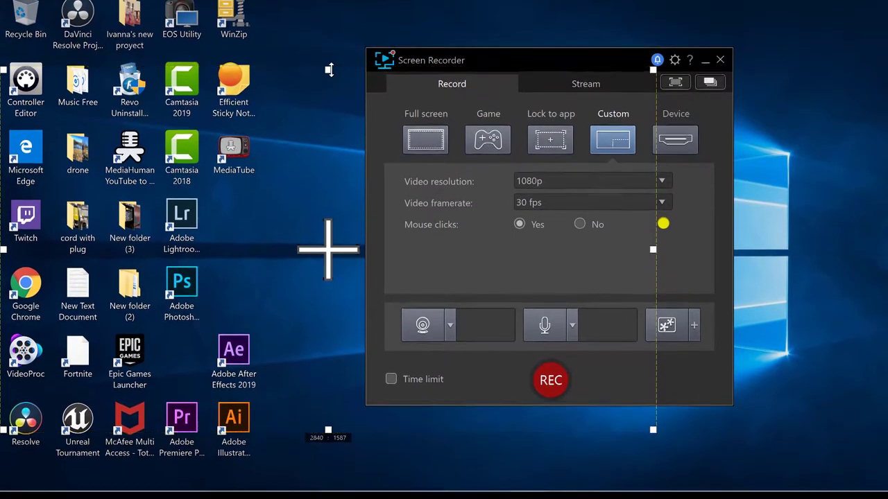
pyautogui.moveTo(317, 129); pyautogui.dragTo(320, 131)
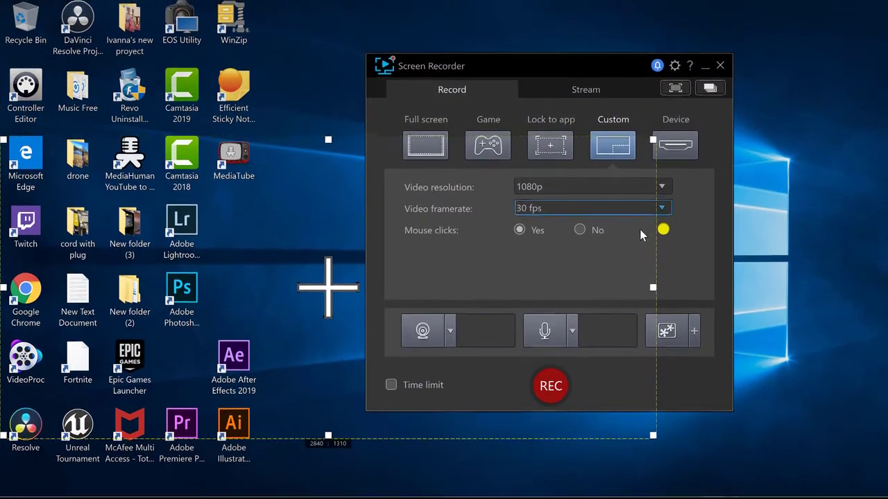
pyautogui.moveTo(655, 292); pyautogui.dragTo(395, 265)
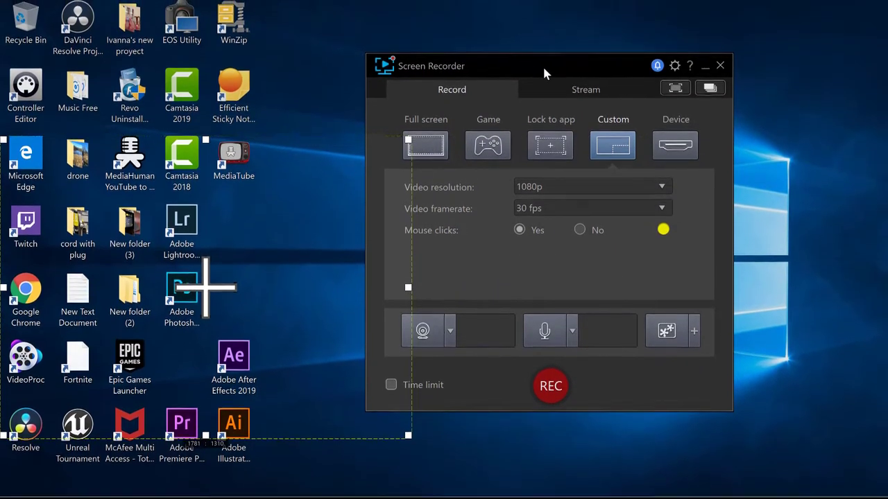
pyautogui.moveTo(544, 66); pyautogui.dragTo(645, 29)
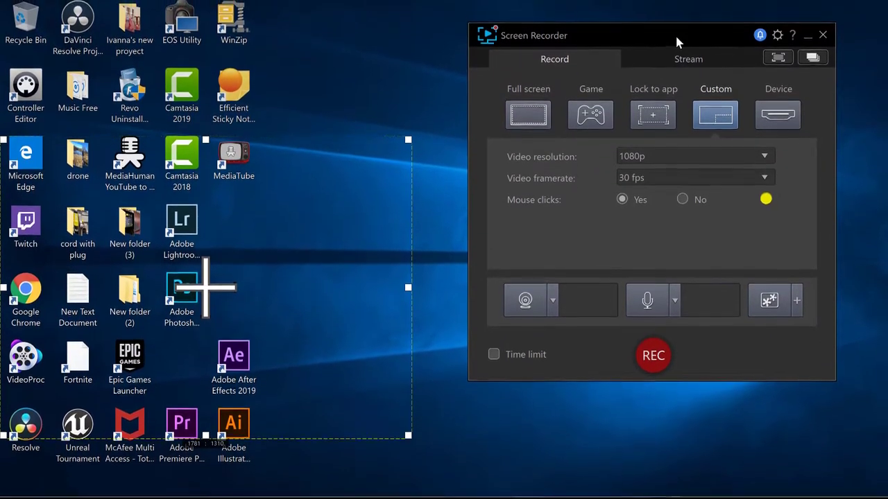
# Start recording the custom region and resume the paused Camtasia recording.
pyautogui.click(653, 348)
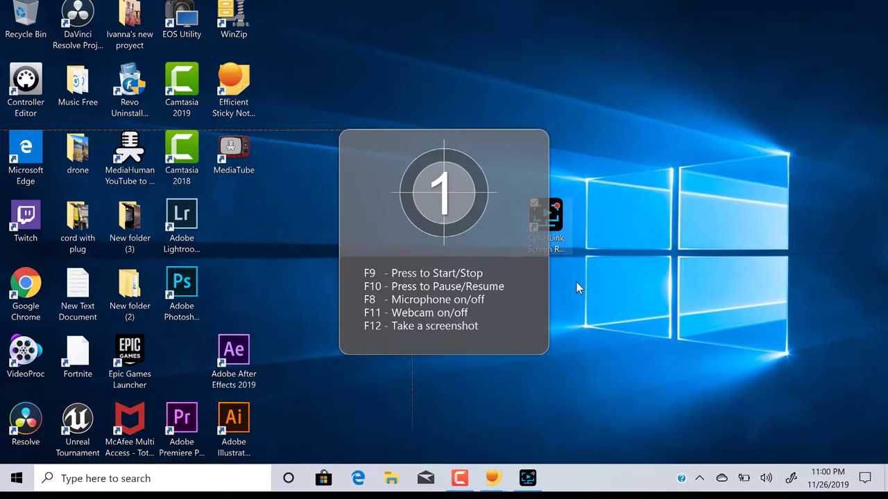
pyautogui.click(458, 478)
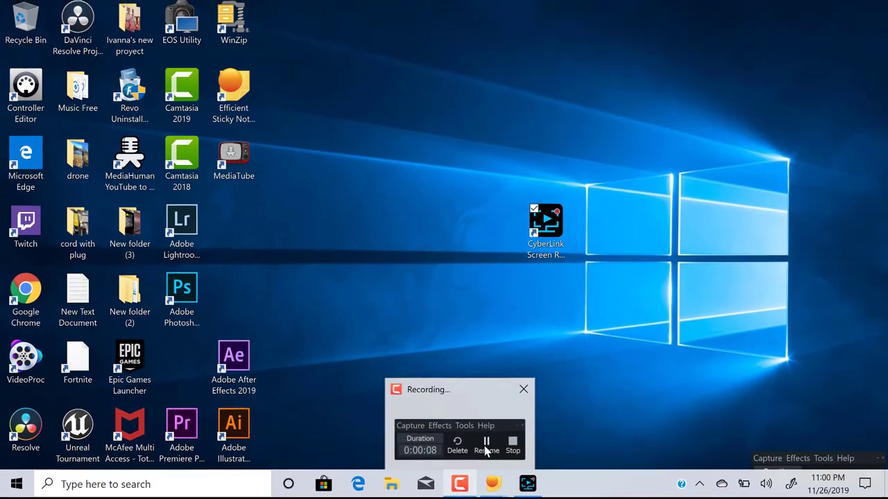
pyautogui.click(485, 451)
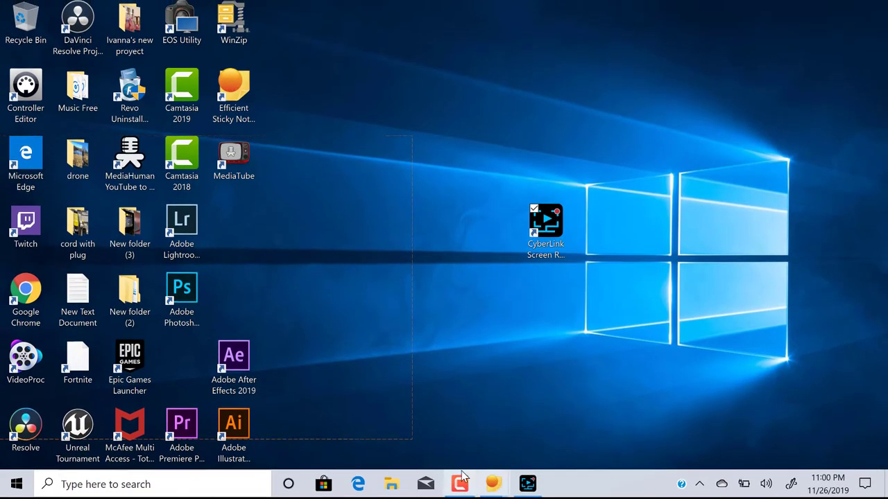
pyautogui.moveTo(466, 493)
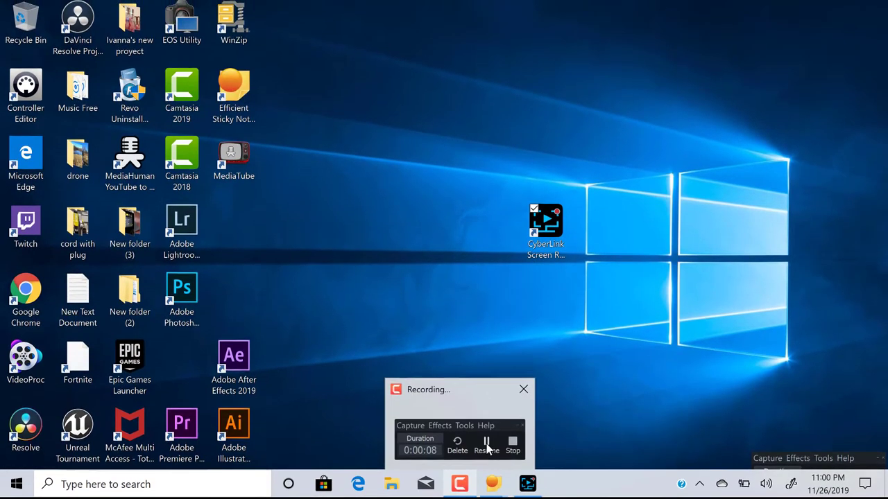
pyautogui.click(487, 451)
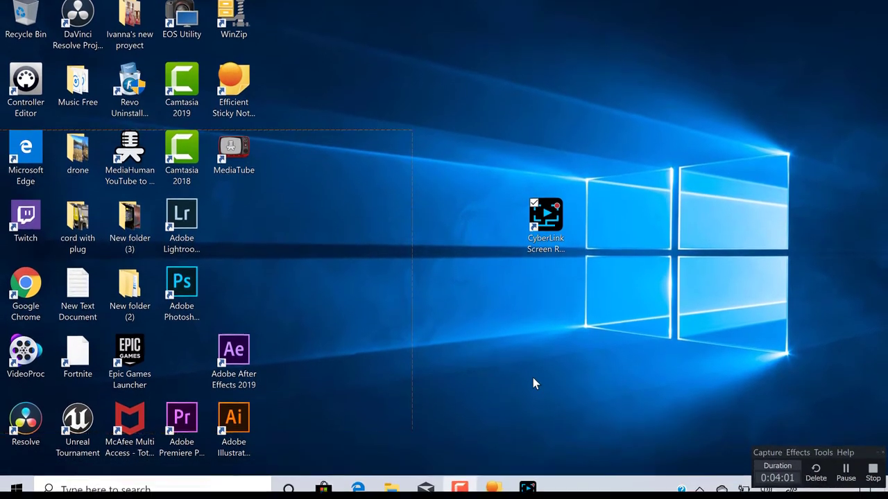
# Restore the recorder window and rearrange the After Effects, Lightroom, Camtasia 2018, Photoshop, MediaHuman and Illustrator shortcuts inside the capture region.
pyautogui.moveTo(528, 479)
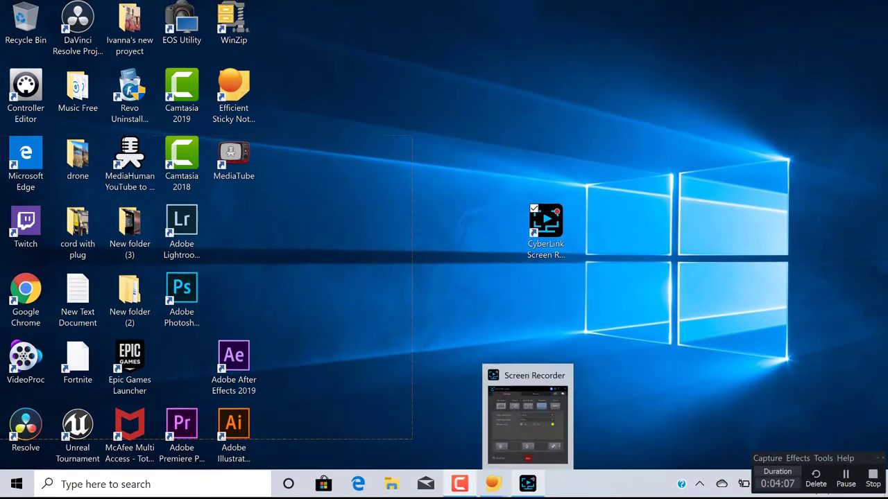
pyautogui.click(528, 478)
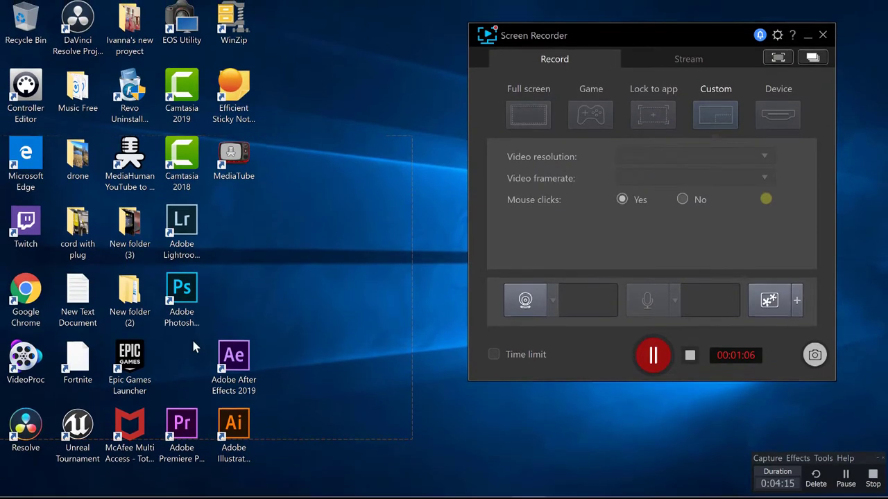
pyautogui.moveTo(224, 364); pyautogui.dragTo(301, 180)
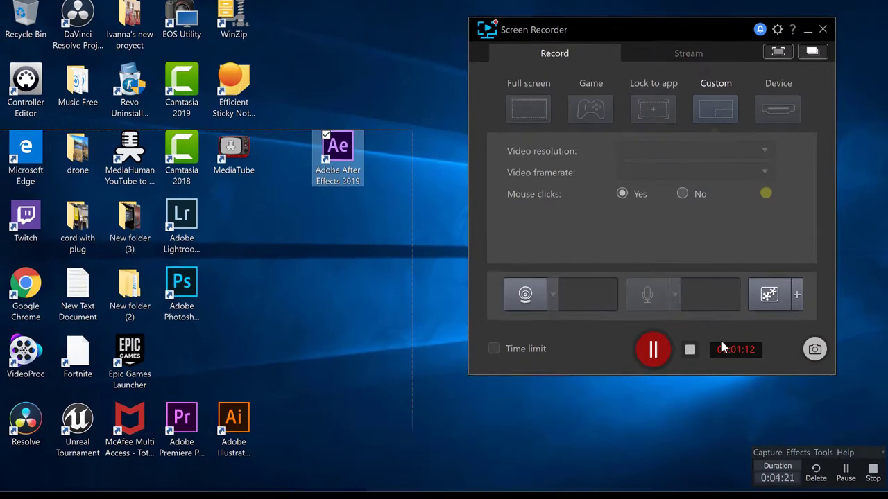
pyautogui.moveTo(162, 203); pyautogui.dragTo(315, 229)
pyautogui.moveTo(182, 169); pyautogui.dragTo(338, 351)
pyautogui.moveTo(181, 281); pyautogui.dragTo(336, 285)
pyautogui.moveTo(129, 160); pyautogui.dragTo(239, 227)
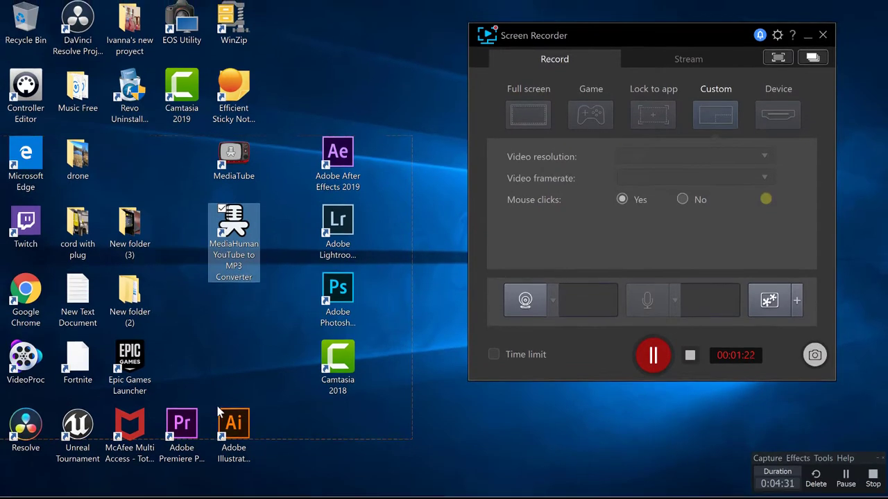
pyautogui.moveTo(229, 422); pyautogui.dragTo(228, 301)
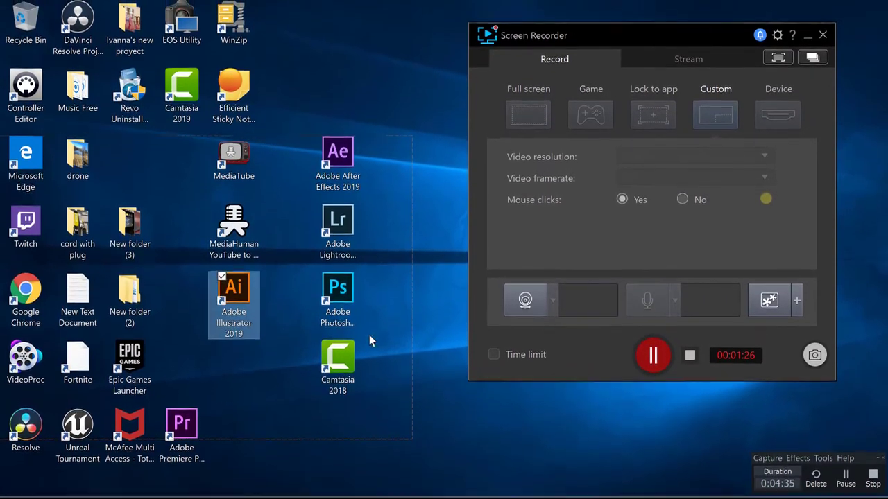
# Stop the recording and open the newest clip in the library for editing.
pyautogui.click(691, 349)
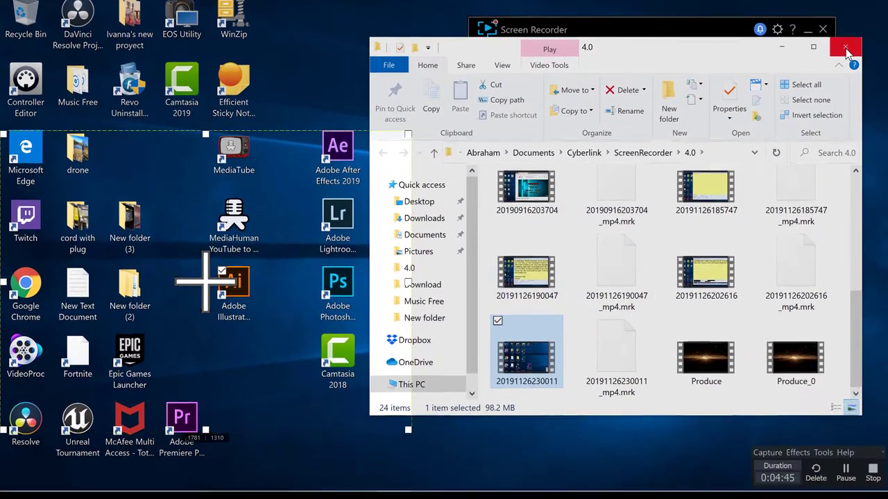
pyautogui.click(845, 53)
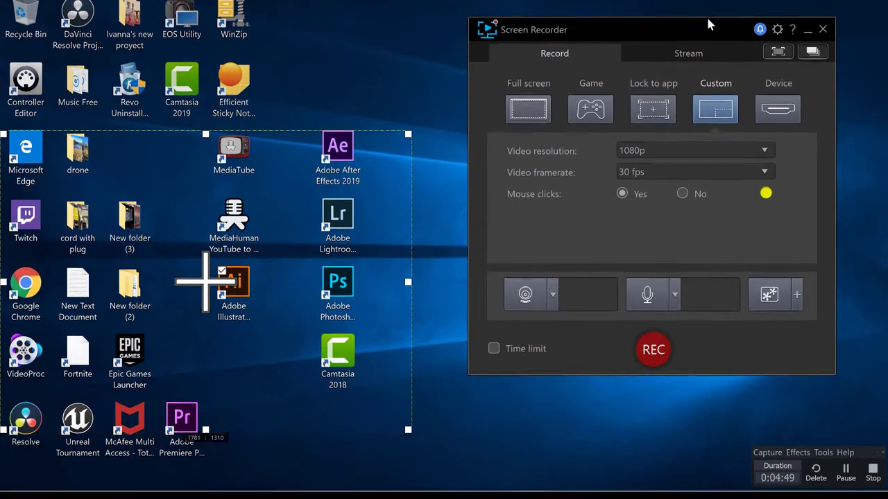
pyautogui.moveTo(662, 23); pyautogui.dragTo(508, 32)
pyautogui.click(642, 64)
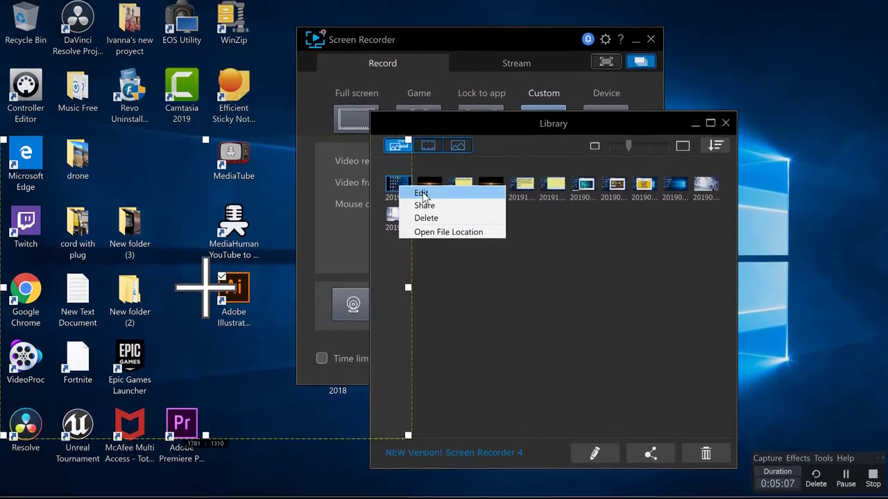
pyautogui.click(423, 197)
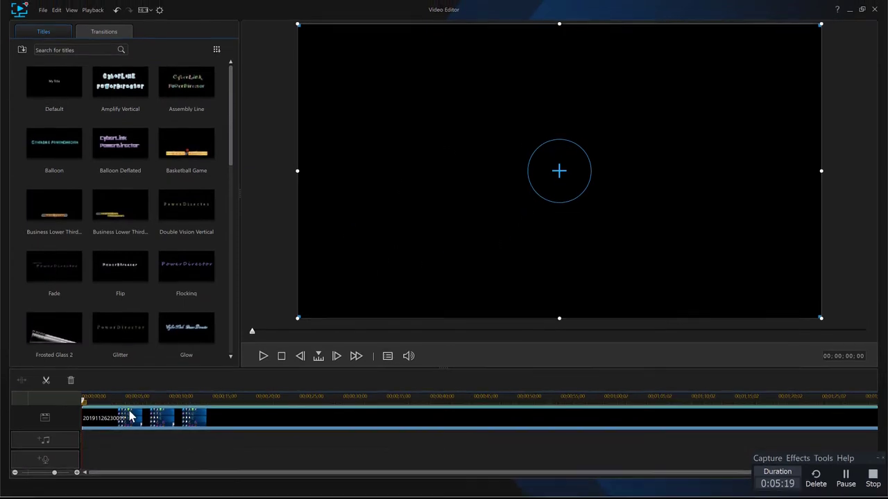
# Preview the recorded clip and shift it to start at 00;00;13;18 on the timeline.
pyautogui.click(266, 349)
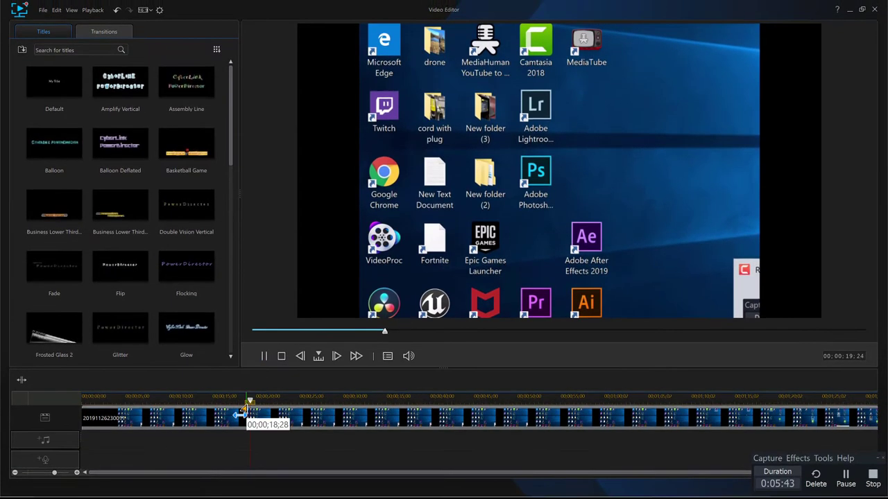
pyautogui.click(263, 357)
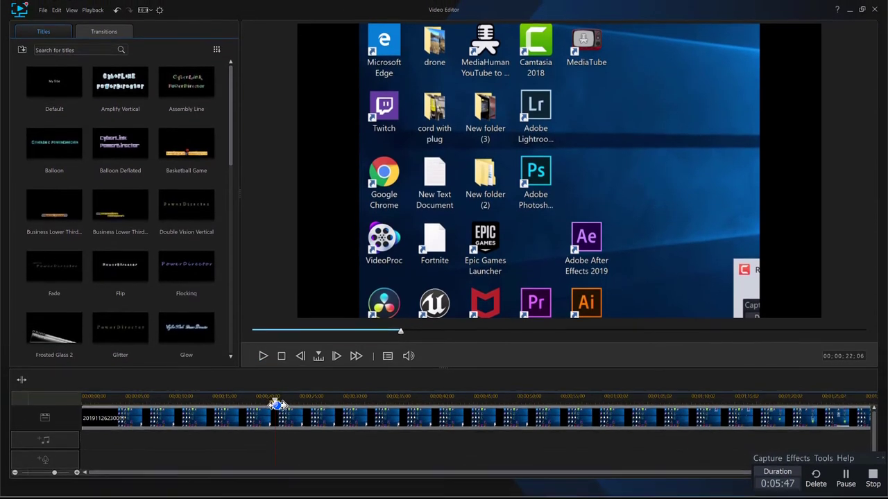
pyautogui.moveTo(275, 404); pyautogui.dragTo(113, 399)
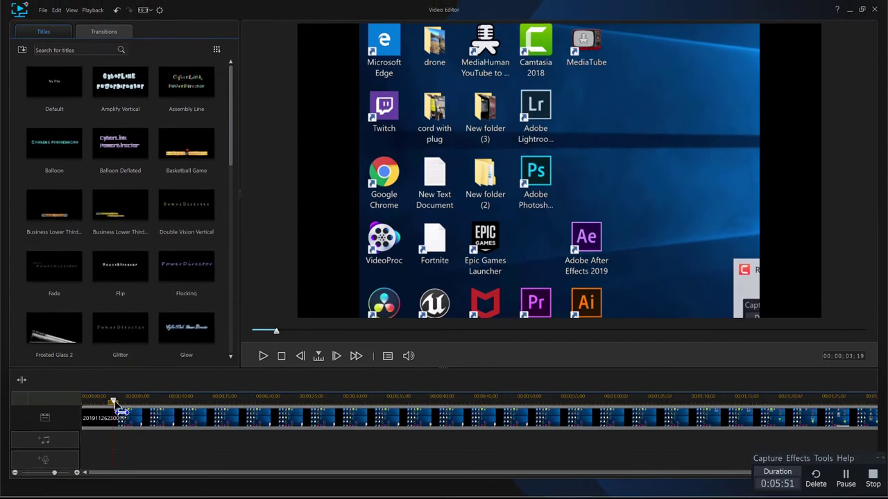
pyautogui.click(142, 423)
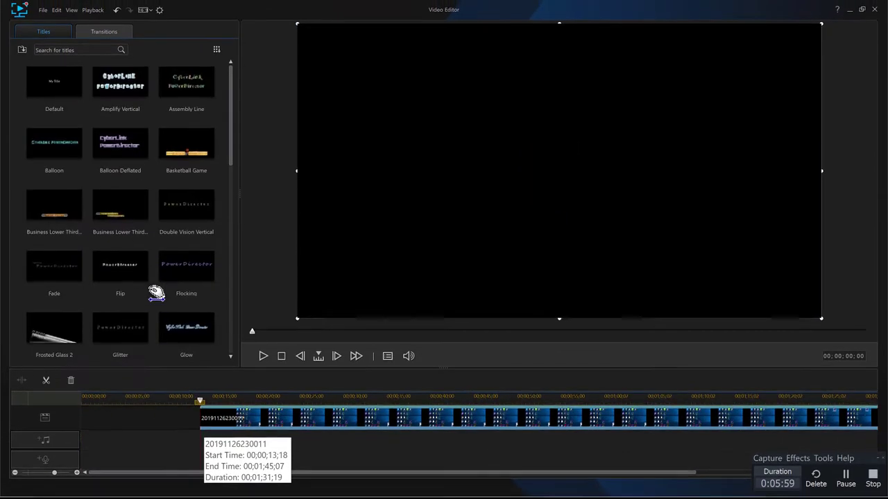
# Add the Movie - Opening 1 title at the start of the timeline and trim its duration to 00;00;02;21.
pyautogui.moveTo(231, 123); pyautogui.dragTo(240, 278)
pyautogui.scroll(3, 236, 258)
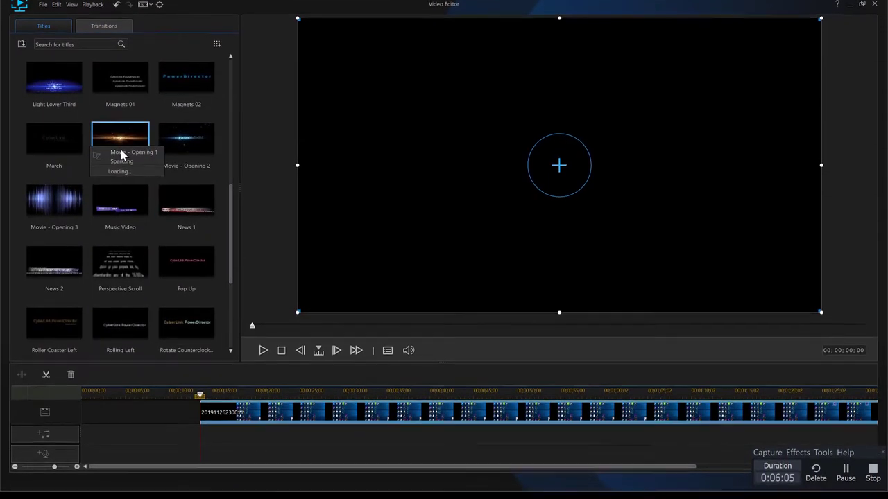
pyautogui.rightClick(126, 135)
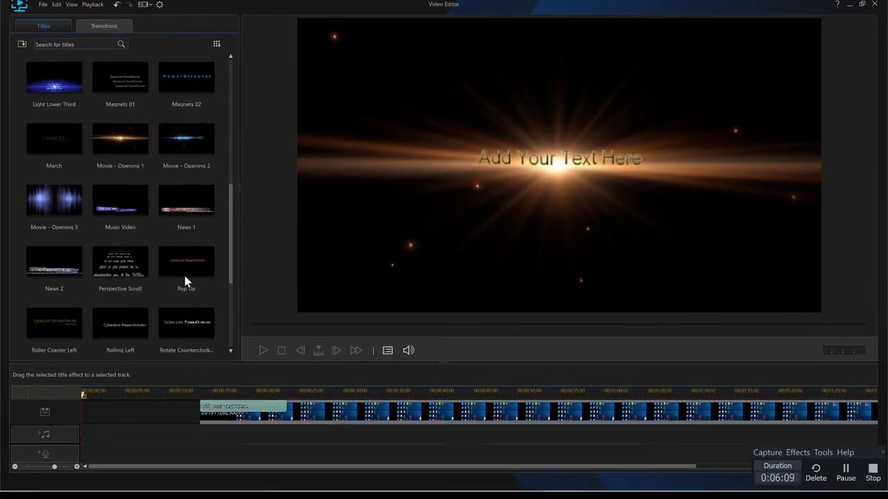
pyautogui.moveTo(239, 403); pyautogui.dragTo(112, 419)
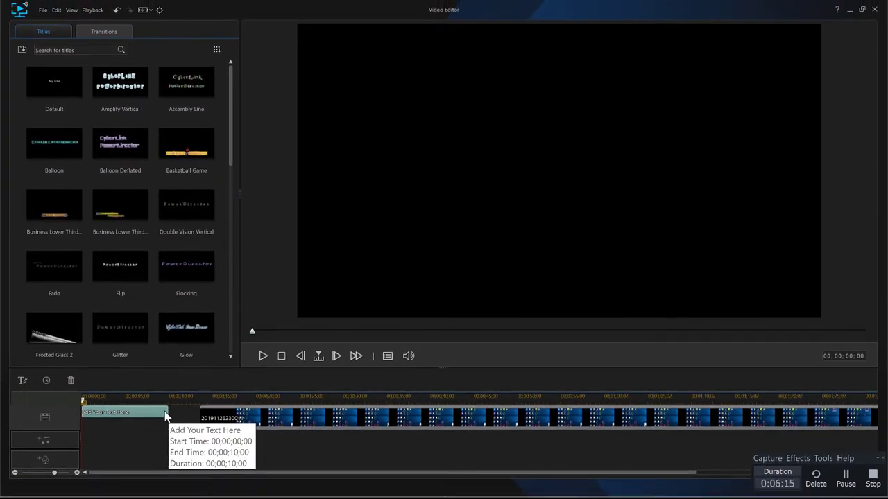
pyautogui.moveTo(174, 416); pyautogui.dragTo(105, 408)
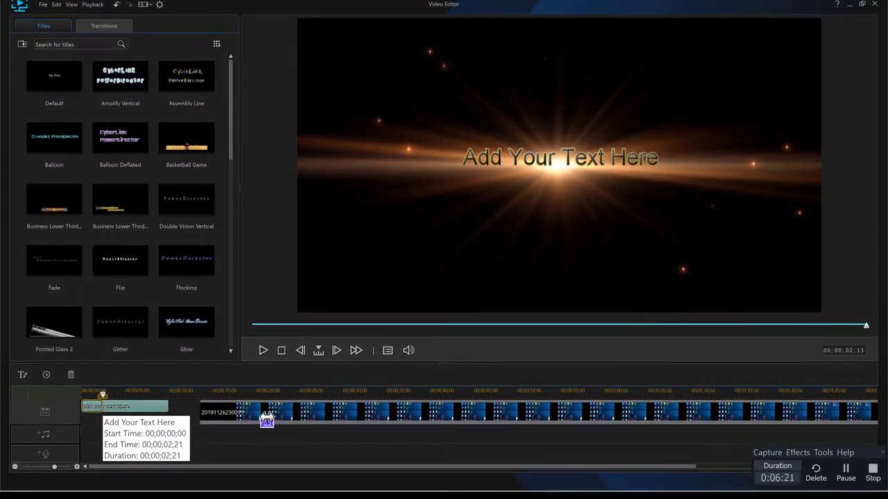
# Move the recorded clip to start at 00;00;02;13, directly after the opening title, and play the timeline from the beginning.
pyautogui.moveTo(267, 417); pyautogui.dragTo(205, 416)
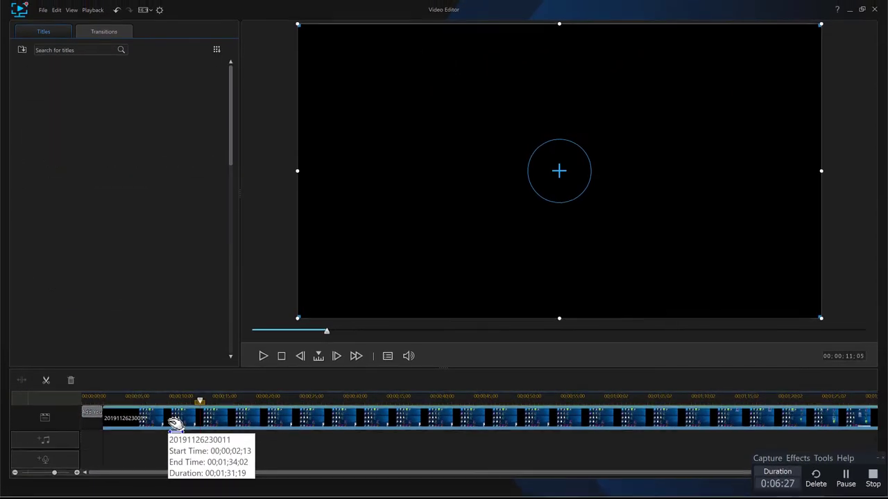
pyautogui.moveTo(175, 425); pyautogui.dragTo(176, 425)
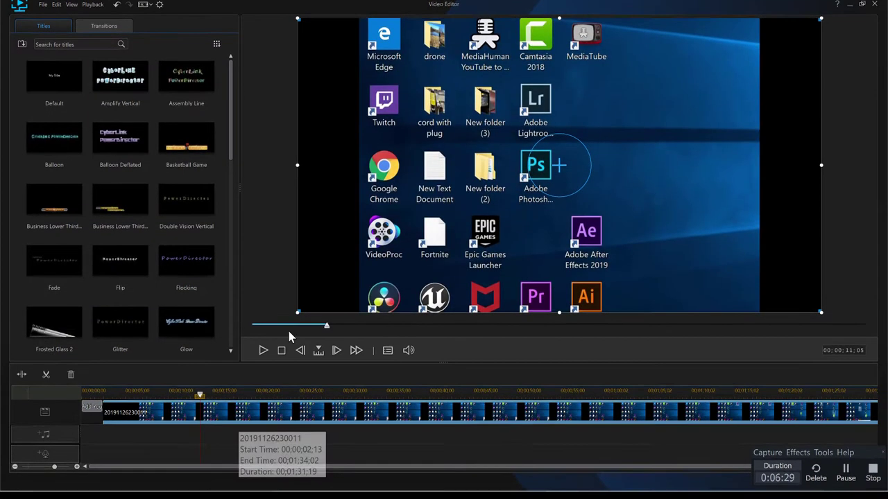
pyautogui.click(280, 353)
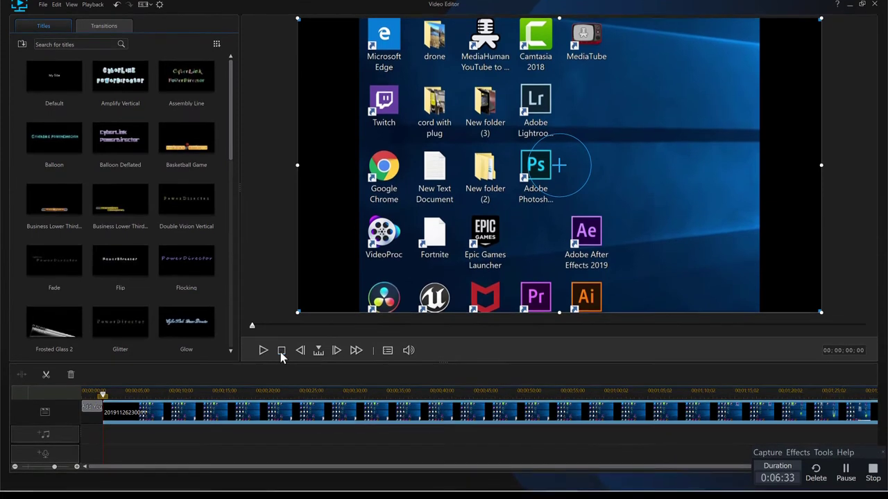
pyautogui.moveTo(104, 406); pyautogui.dragTo(104, 414)
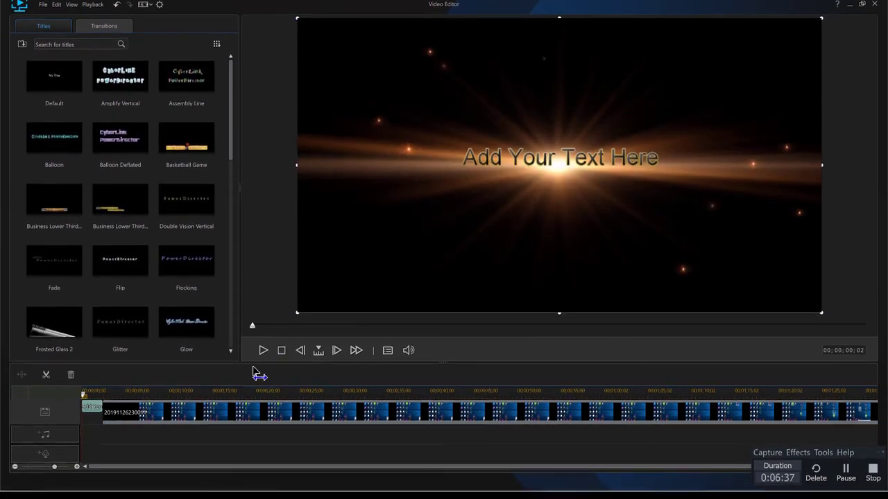
pyautogui.click(262, 349)
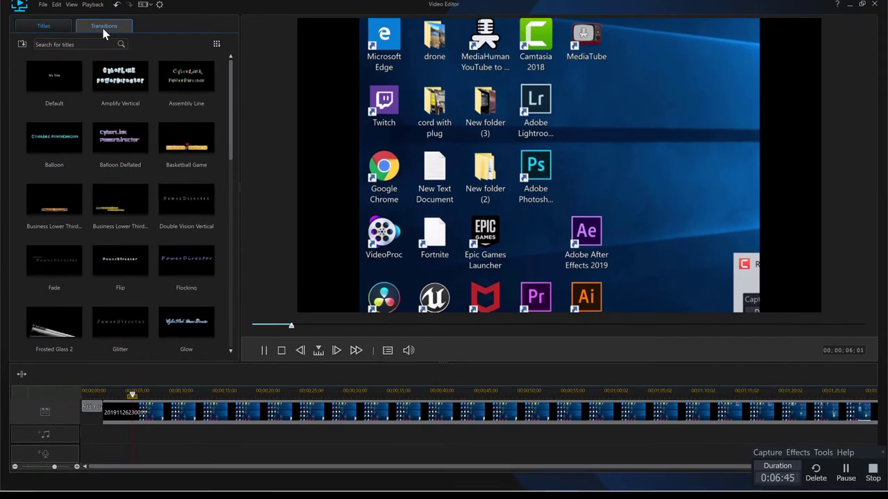
# Preview the Binary 2, Blur and Broken Glass transitions in the transition library.
pyautogui.click(106, 33)
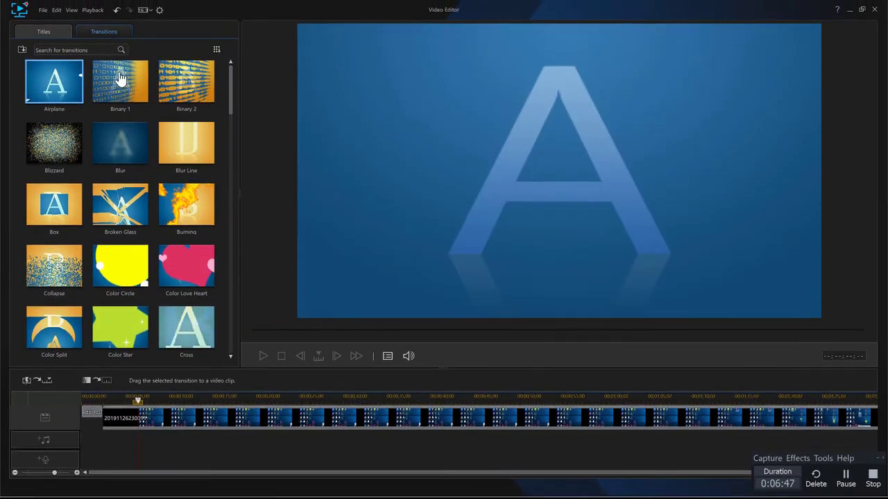
pyautogui.click(187, 87)
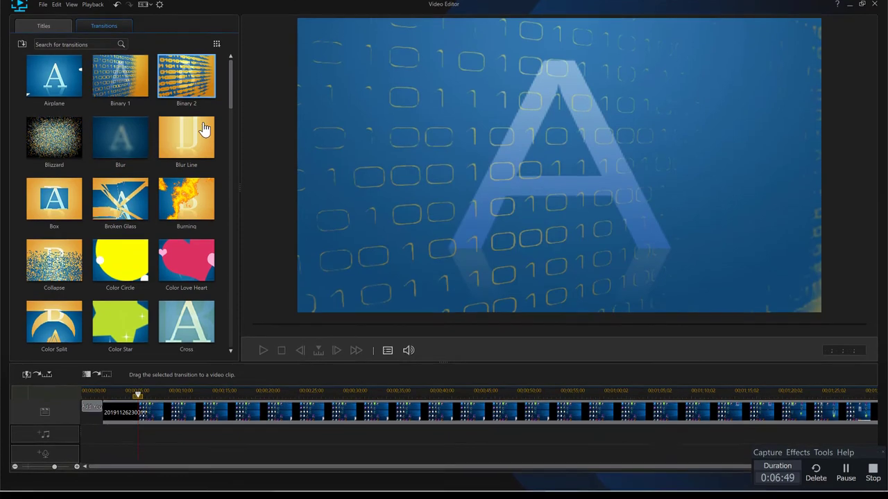
pyautogui.click(121, 135)
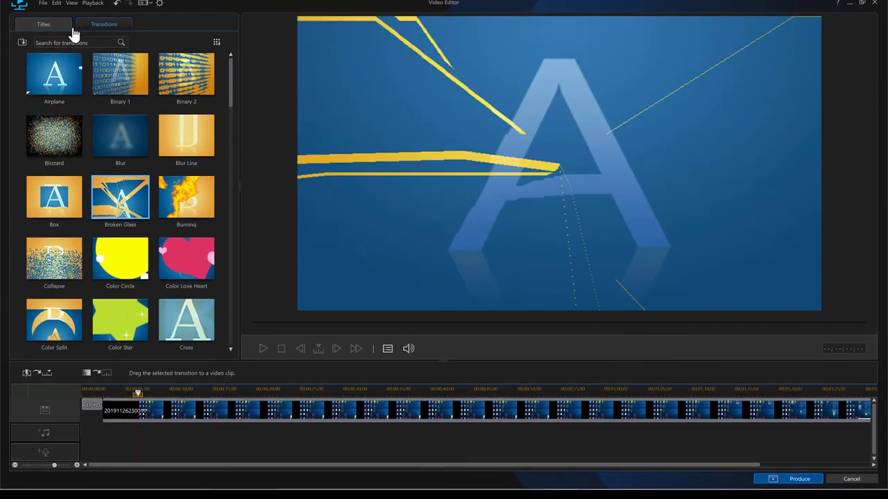
# Return to the title effects and open the production options for the edited video.
pyautogui.click(71, 27)
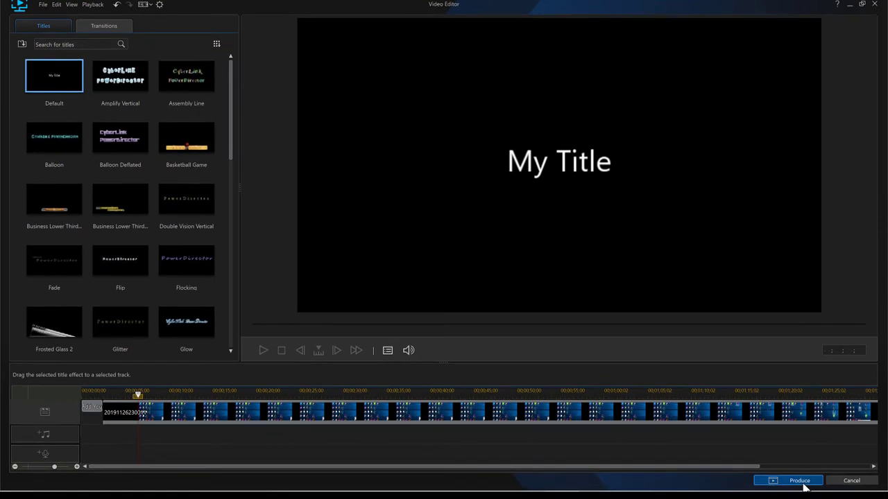
pyautogui.click(803, 492)
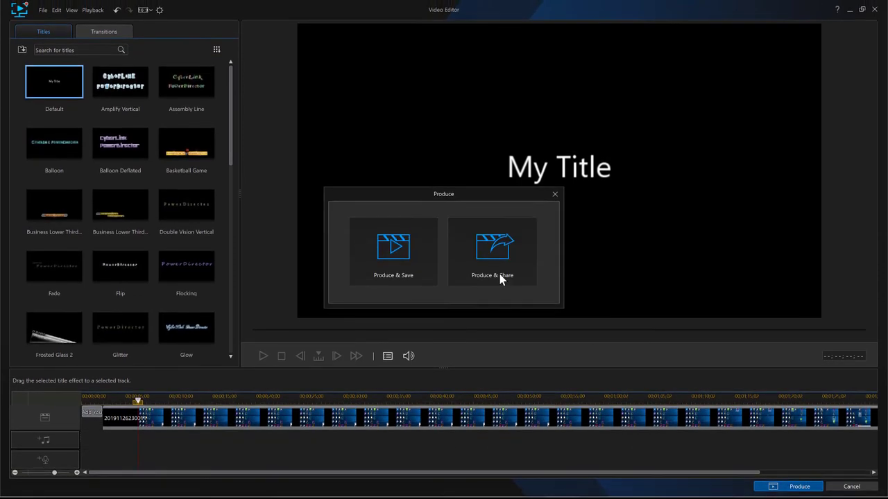